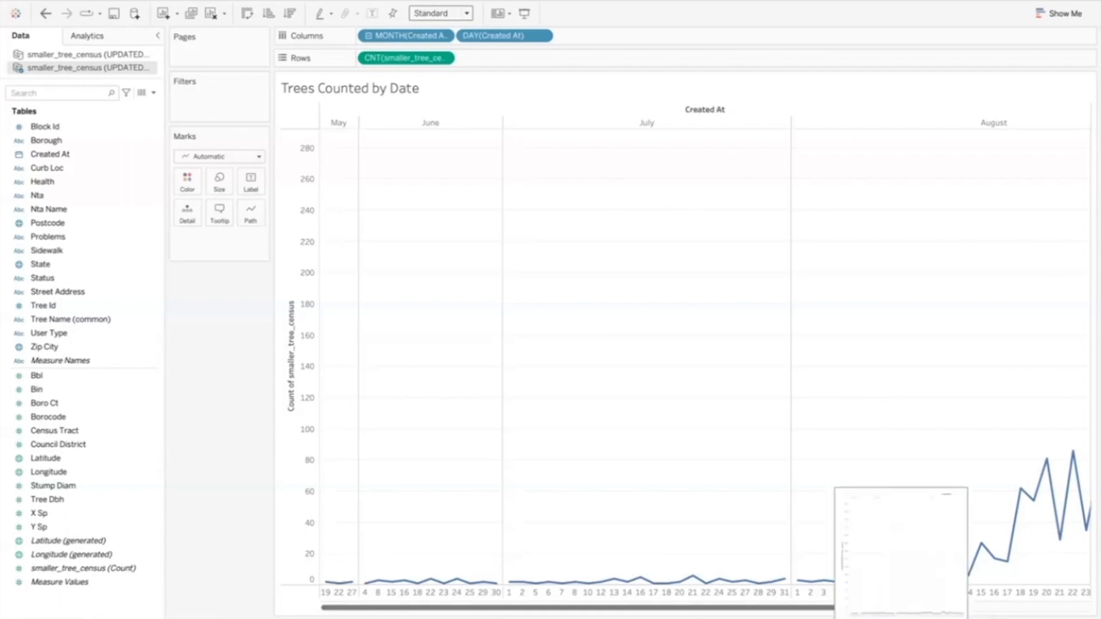
# Add a new blank worksheet and check which field types the map charts require
pyautogui.hotkey('ctrl', 'm')
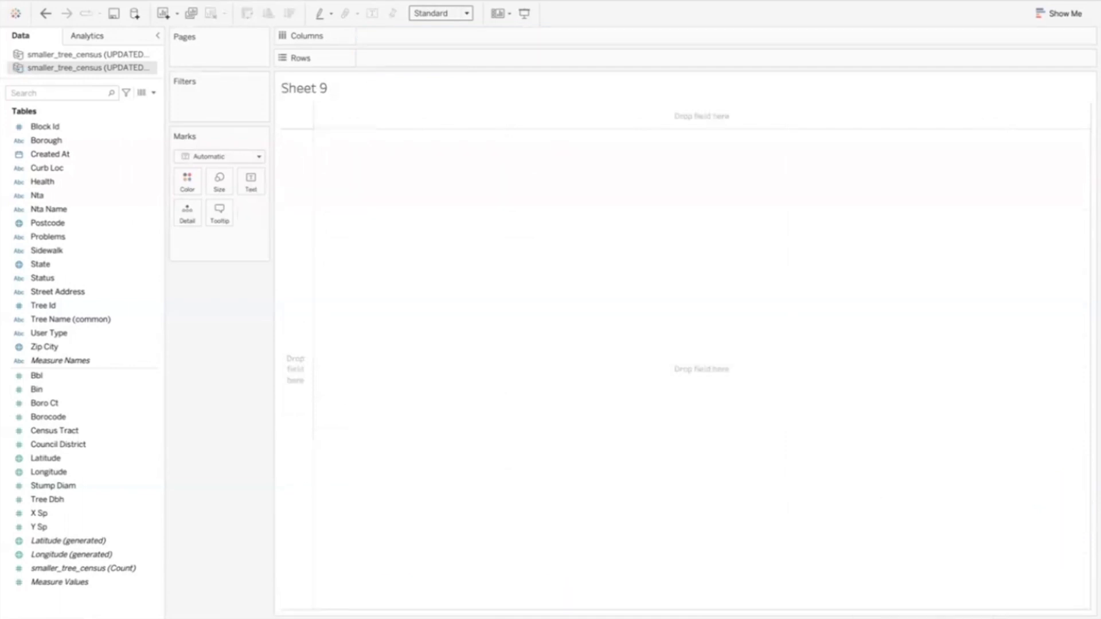
pyautogui.click(1050, 13)
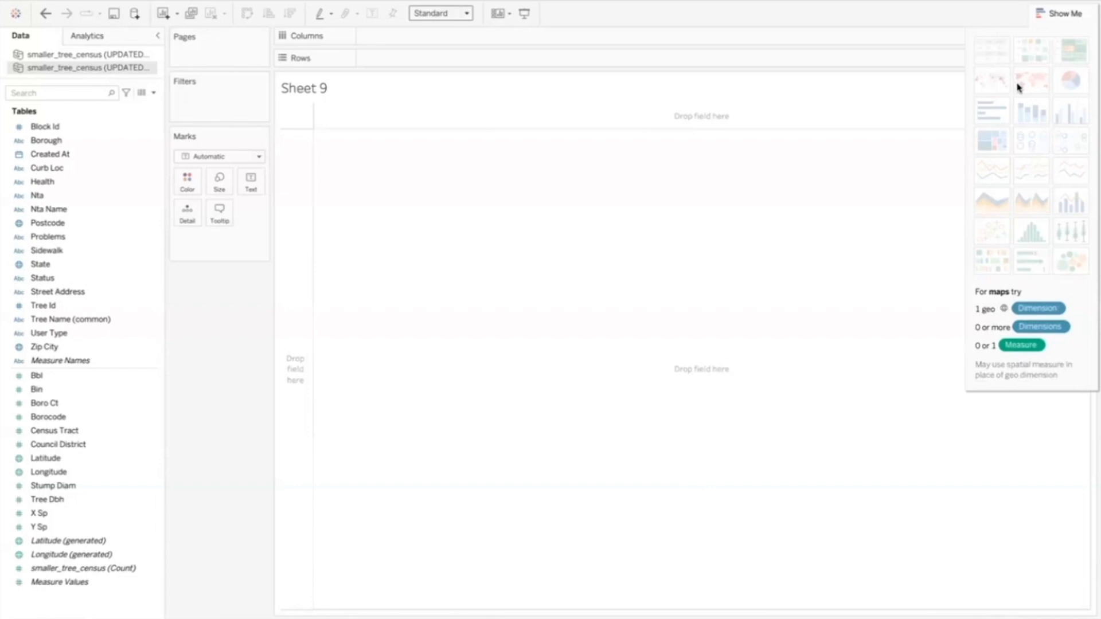
pyautogui.click(1062, 13)
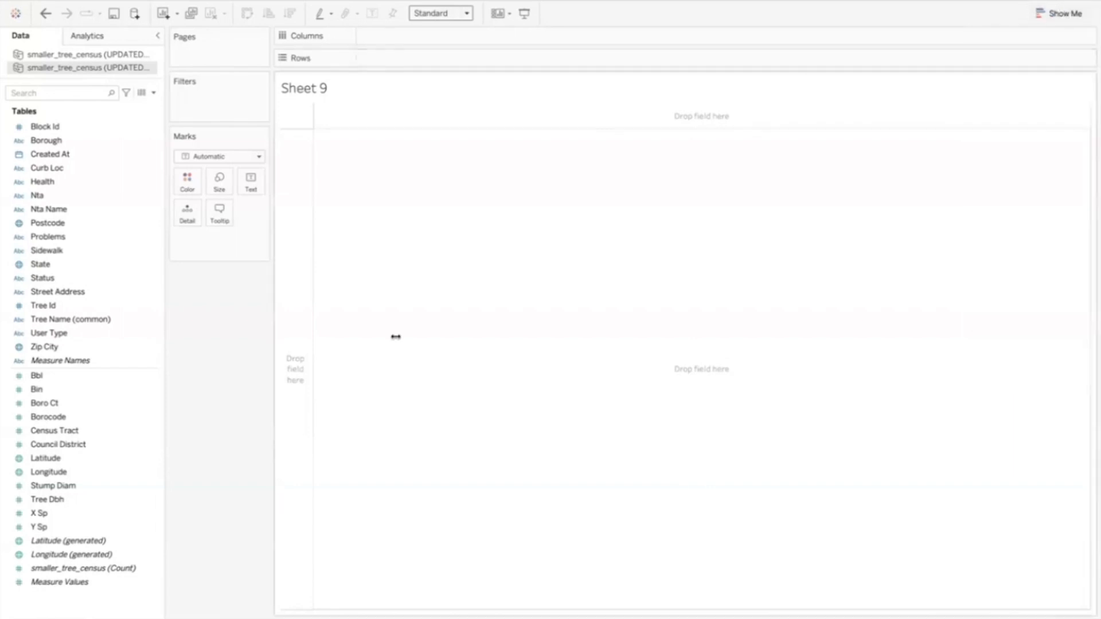
pyautogui.click(132, 376)
pyautogui.click(143, 342)
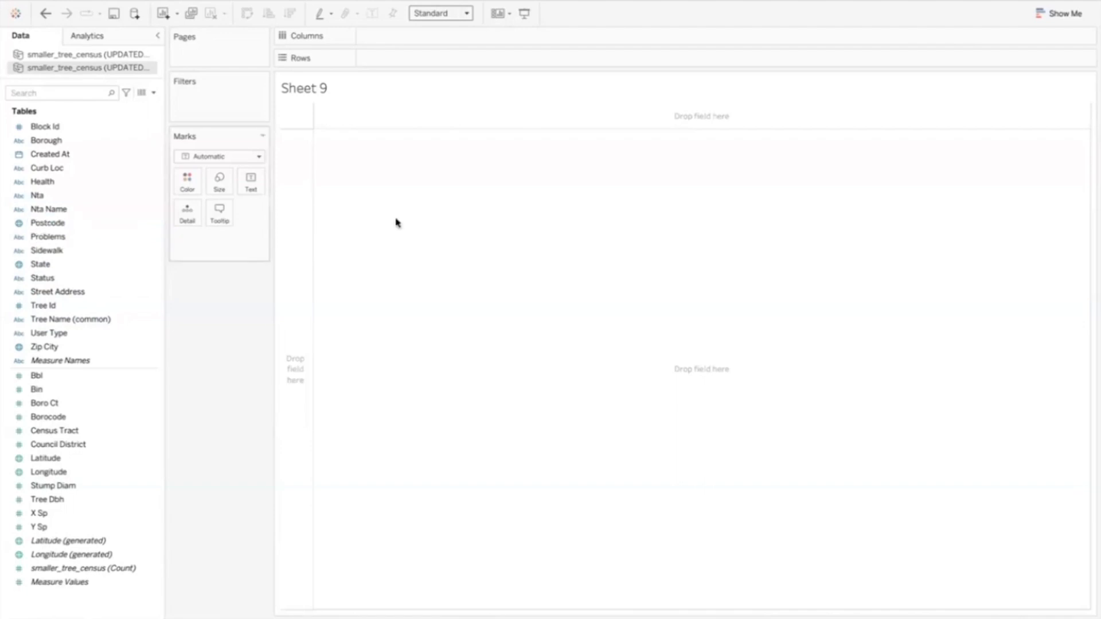
# Try plotting the Postcode field as an automatic map and undo it each time
pyautogui.doubleClick(39, 225)
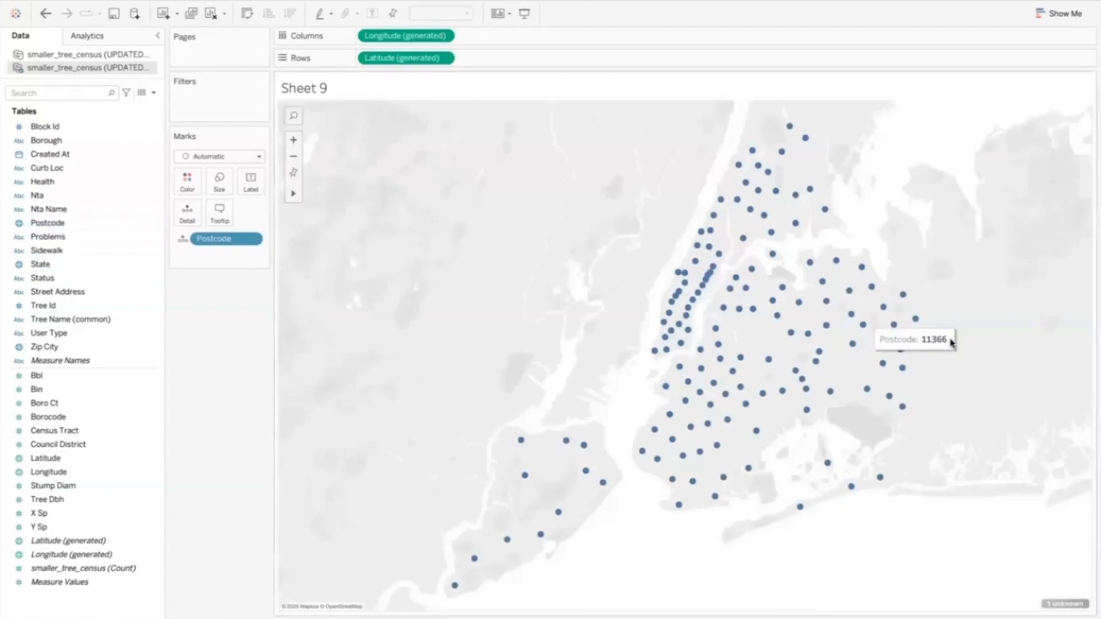
pyautogui.click(46, 13)
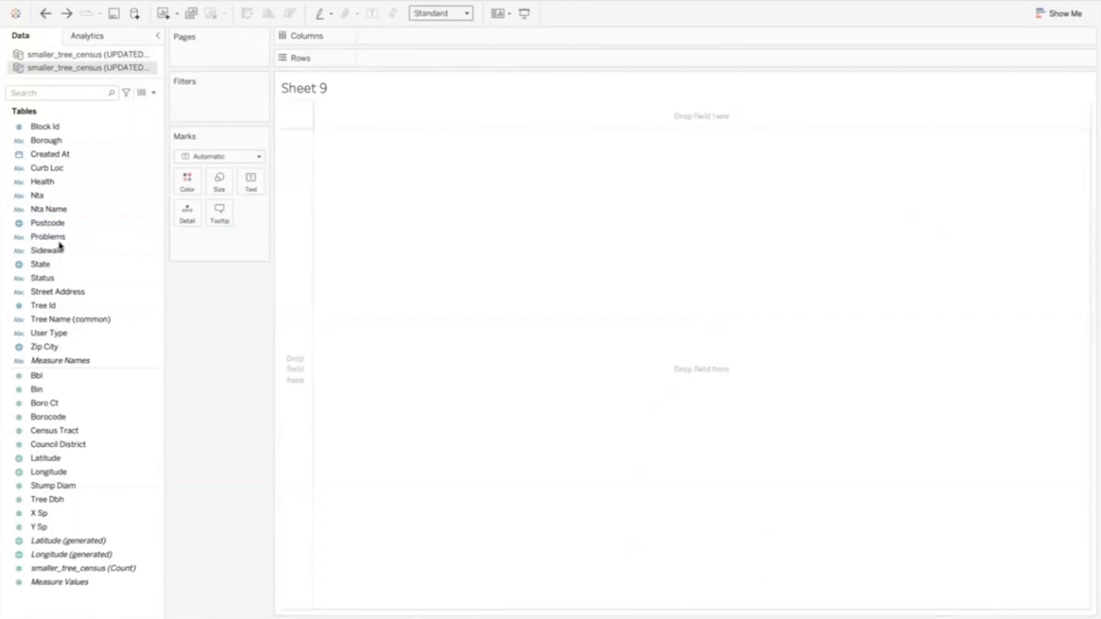
pyautogui.doubleClick(55, 225)
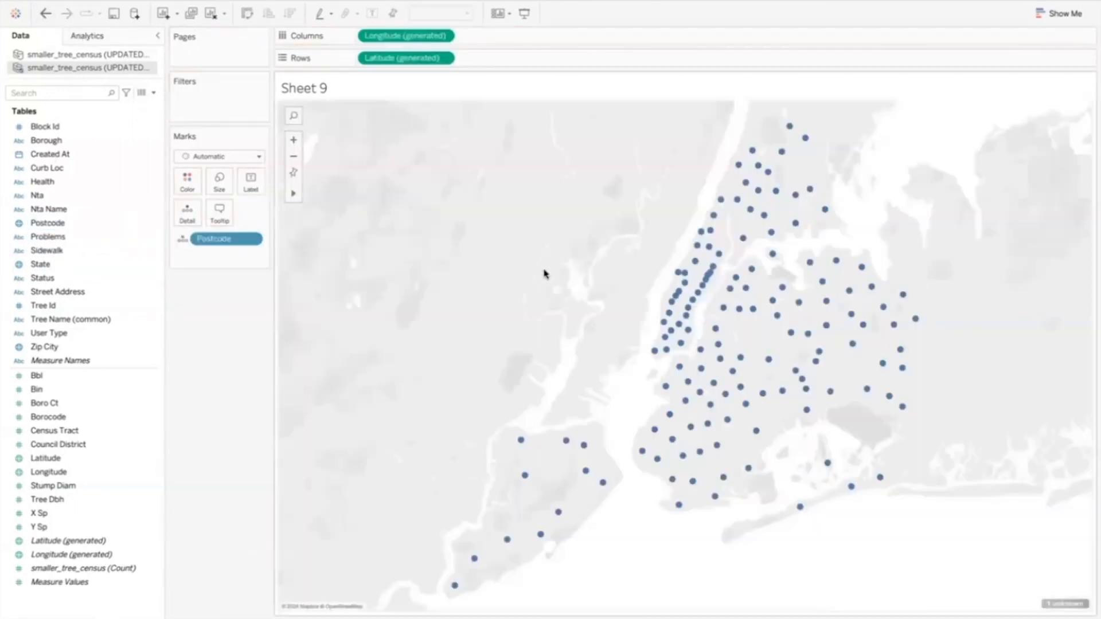
pyautogui.click(45, 13)
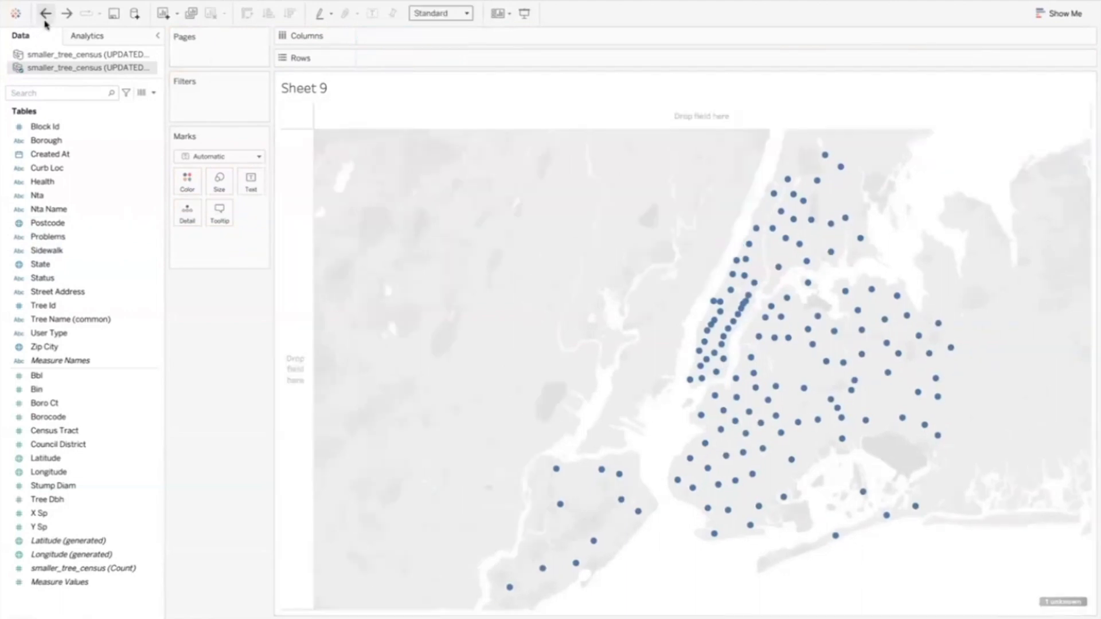
# Try listing Postcode on the rows with the chart suggestions shown, and undo the placement
pyautogui.moveTo(51, 224); pyautogui.dragTo(433, 58)
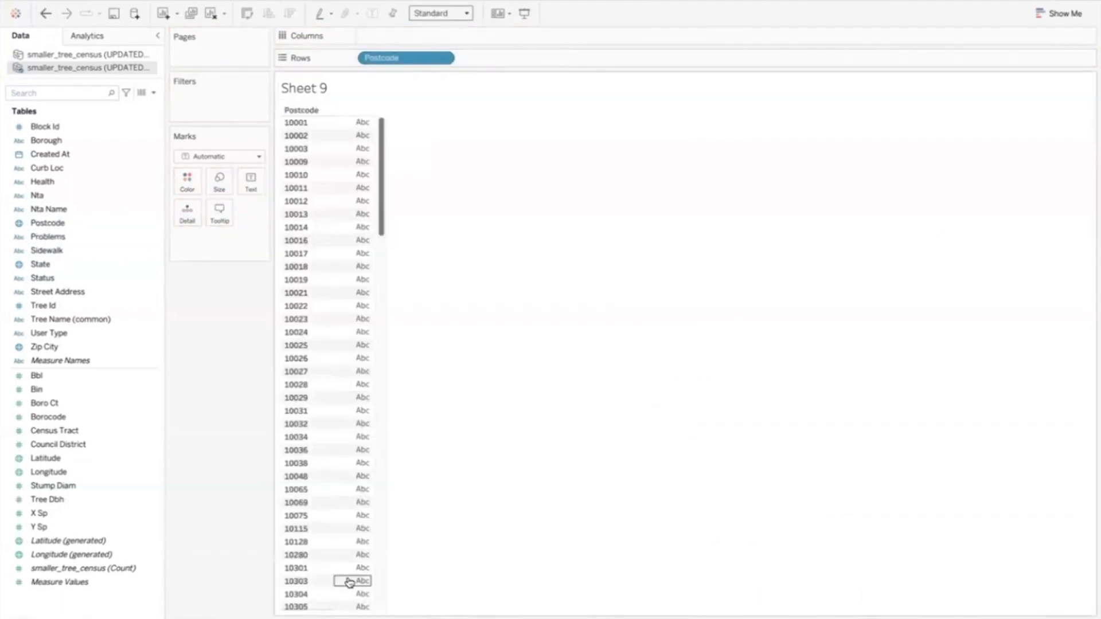
pyautogui.click(1048, 12)
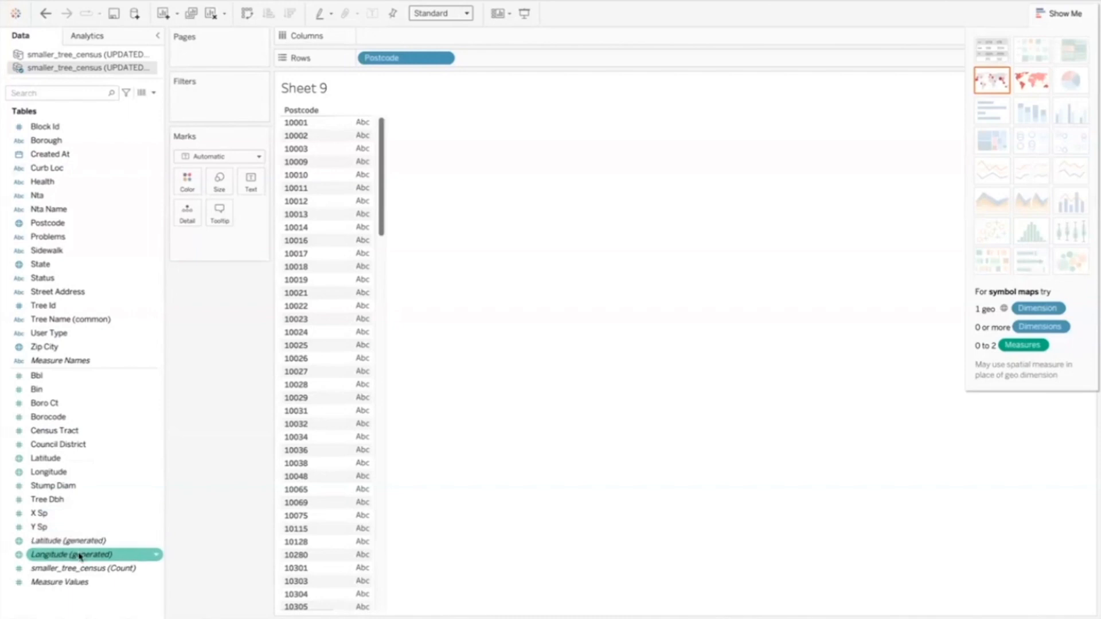
pyautogui.click(45, 13)
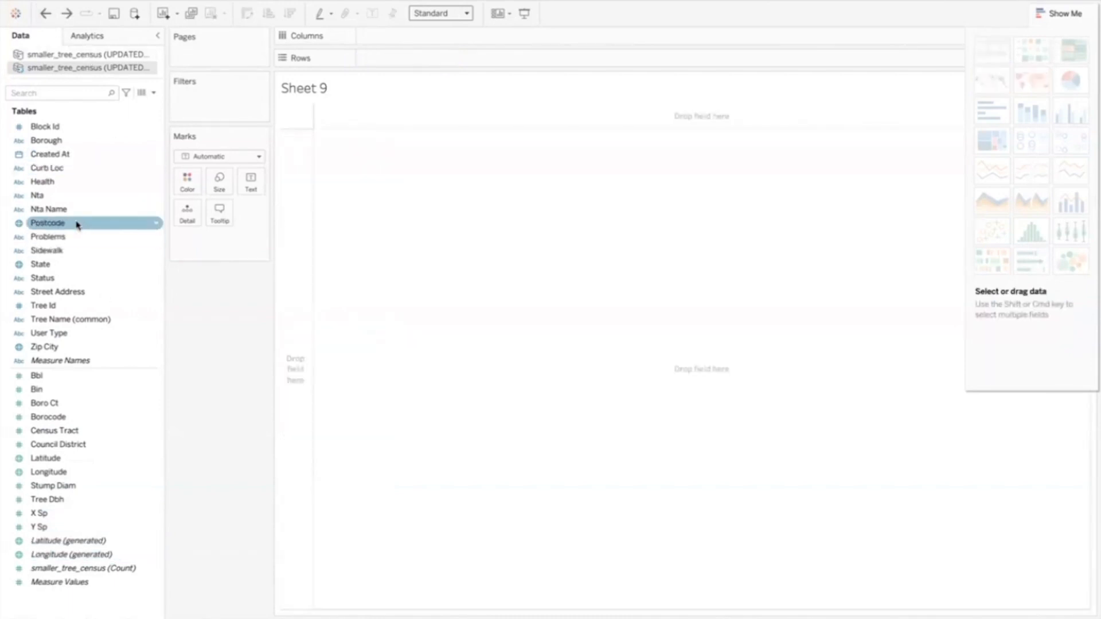
# Plot the Postcode field as a map on the empty canvas and change it to the filled maps chart type
pyautogui.moveTo(78, 225); pyautogui.dragTo(509, 230)
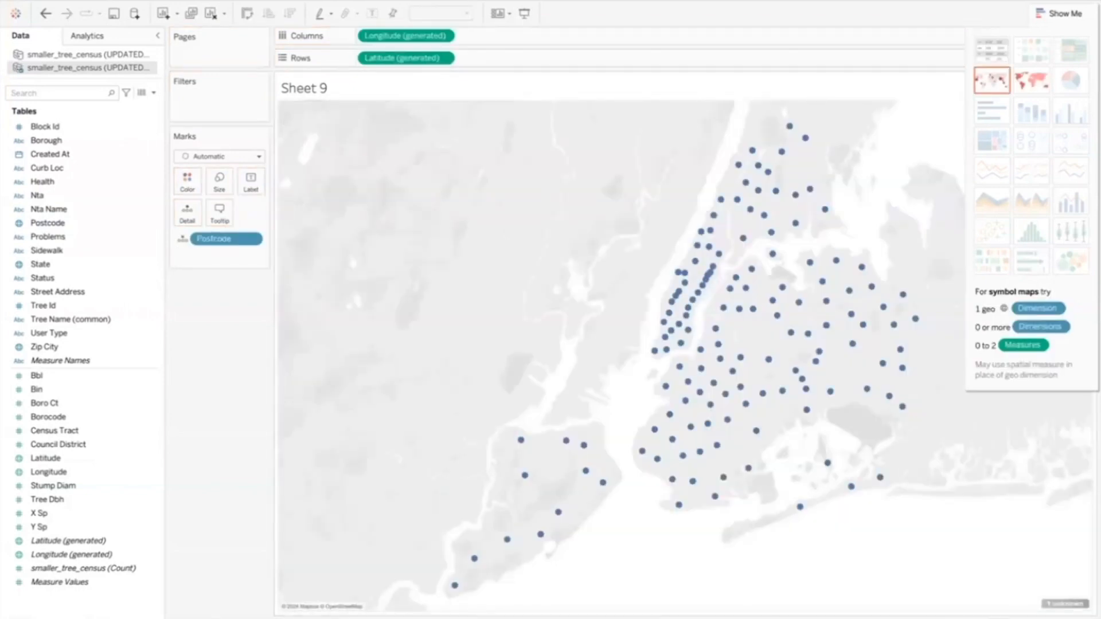
pyautogui.click(1053, 22)
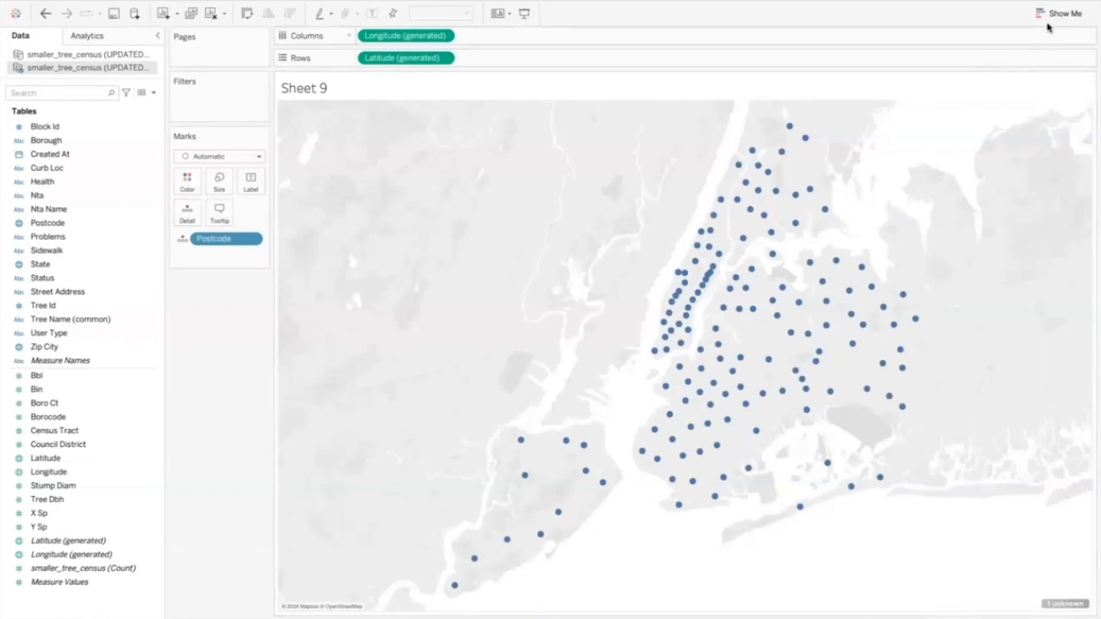
pyautogui.click(1061, 13)
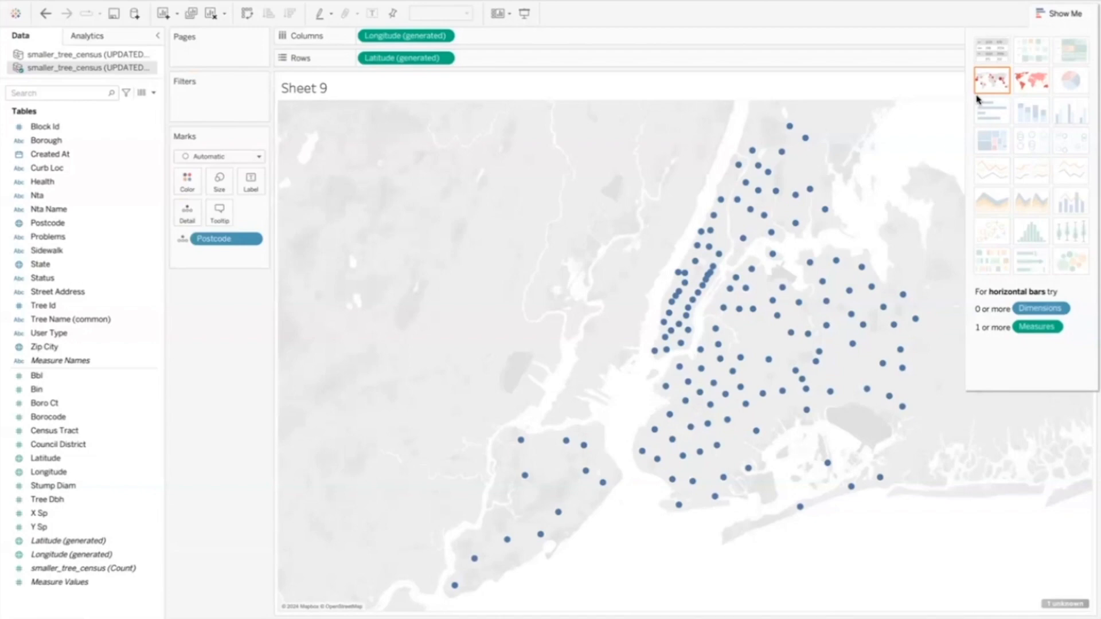
pyautogui.click(1031, 85)
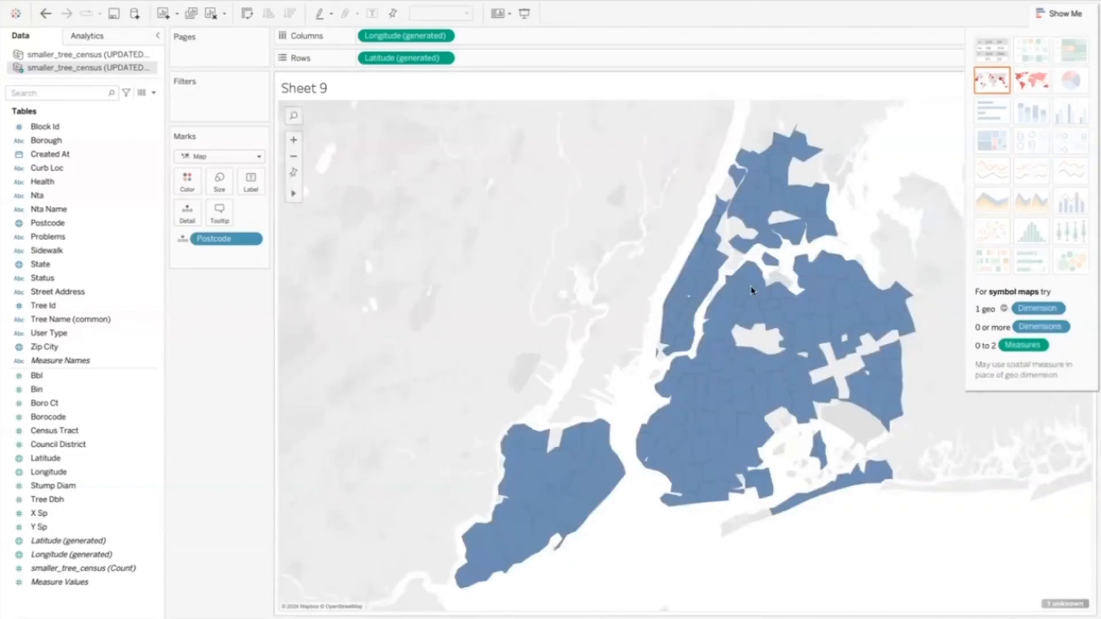
pyautogui.click(1056, 12)
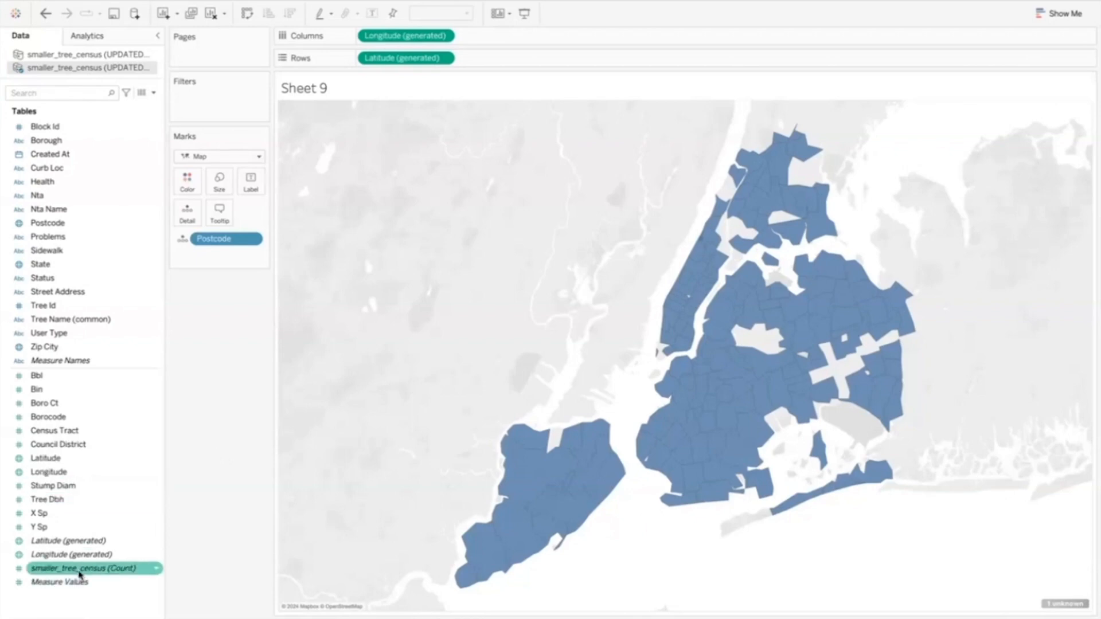
# Try adding the smaller_tree_census count to the postcode map and undo it
pyautogui.moveTo(79, 576)
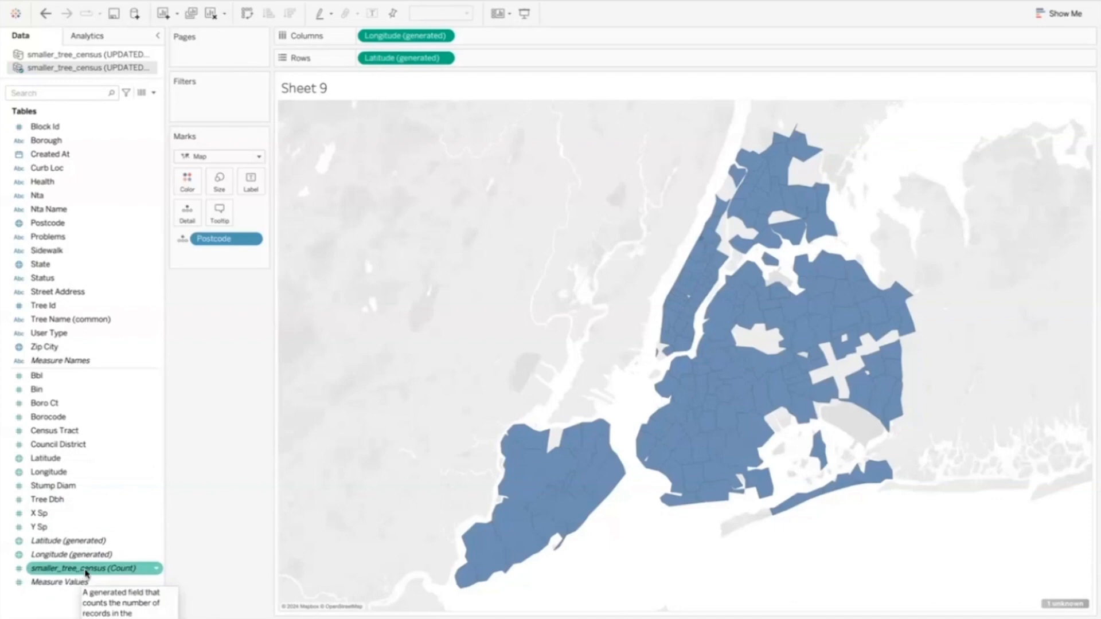
pyautogui.doubleClick(86, 568)
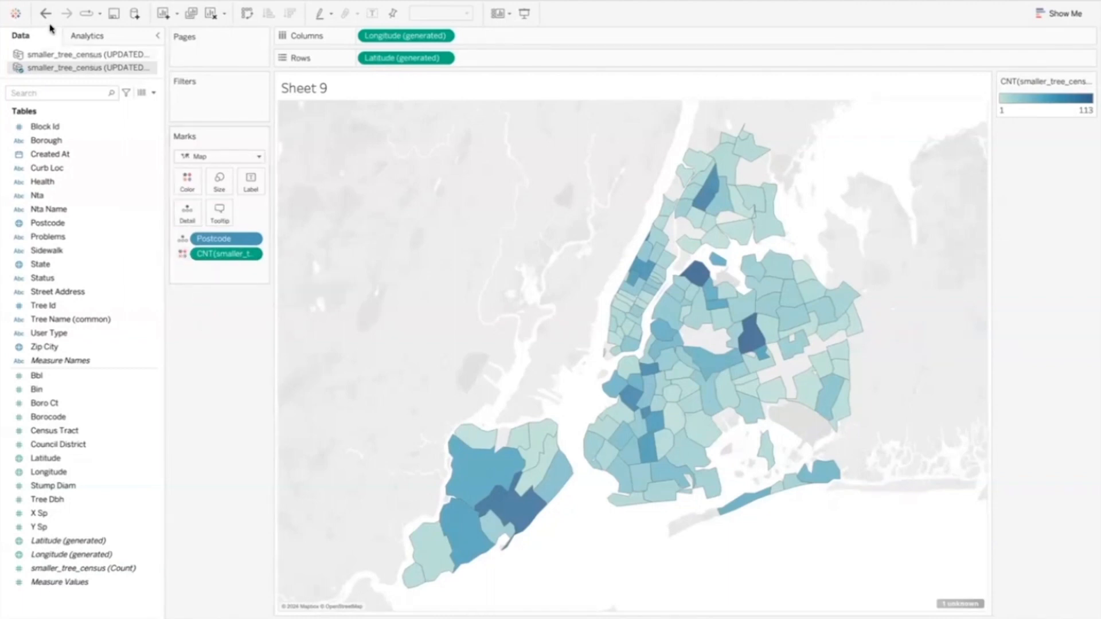
pyautogui.click(45, 14)
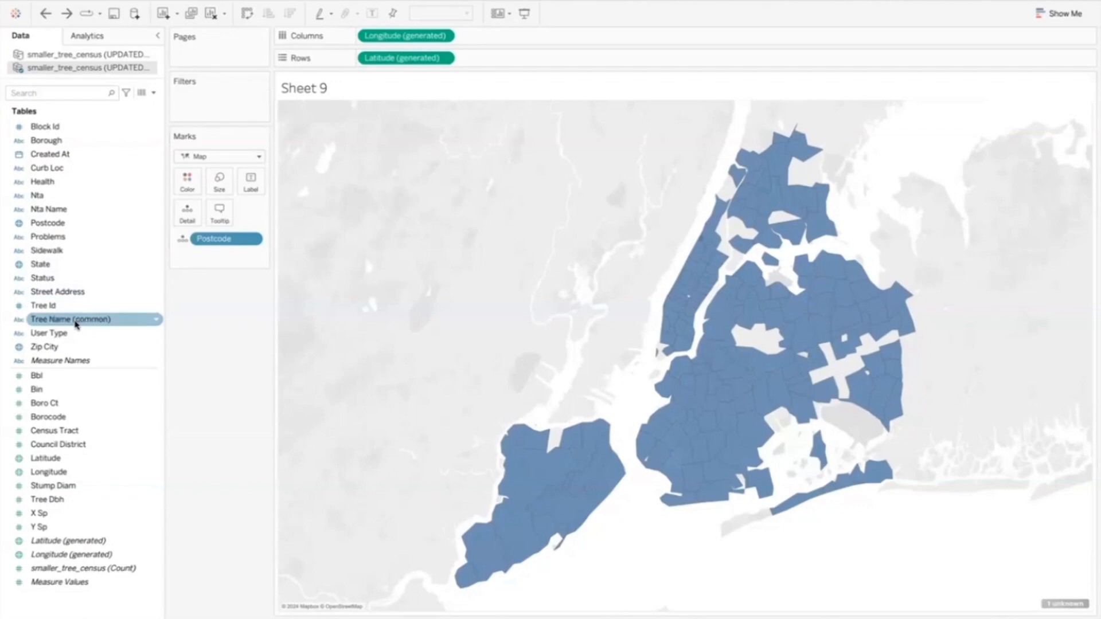
# Try coloring the postcode areas by Tree Name (common) with all members, look through the legend, and remove the field
pyautogui.moveTo(75, 325); pyautogui.dragTo(187, 183)
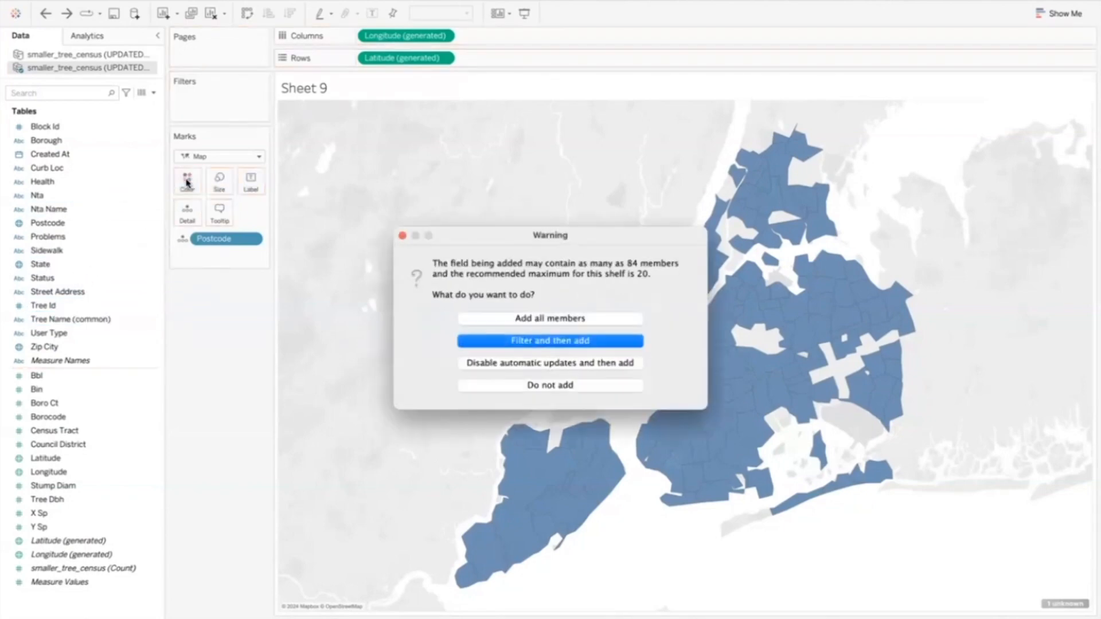
pyautogui.click(529, 319)
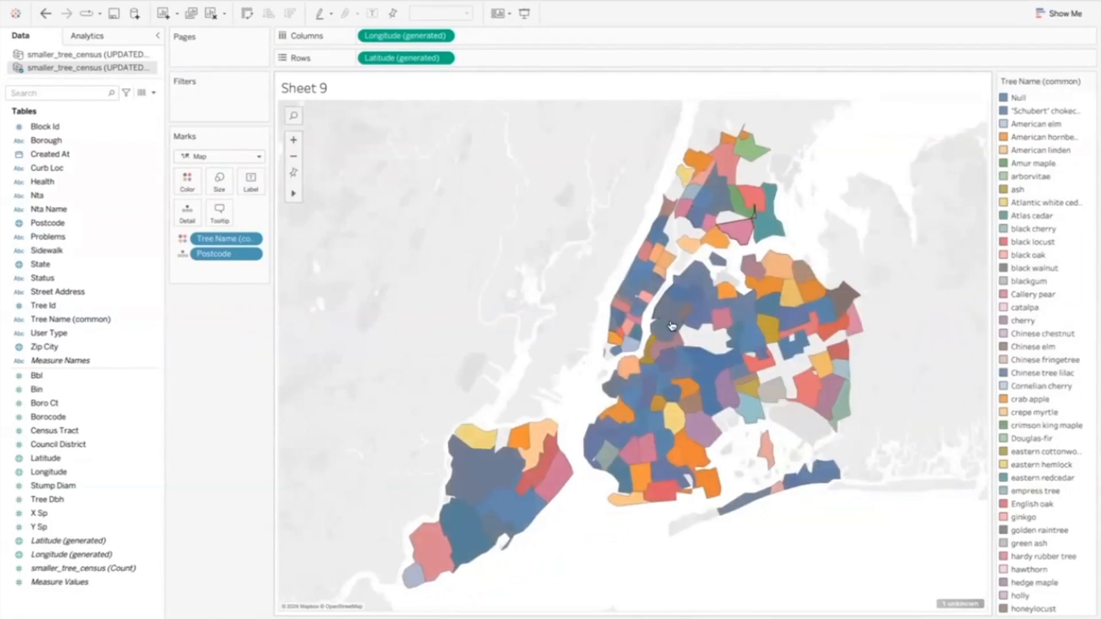
pyautogui.scroll(-10, 1060, 395)
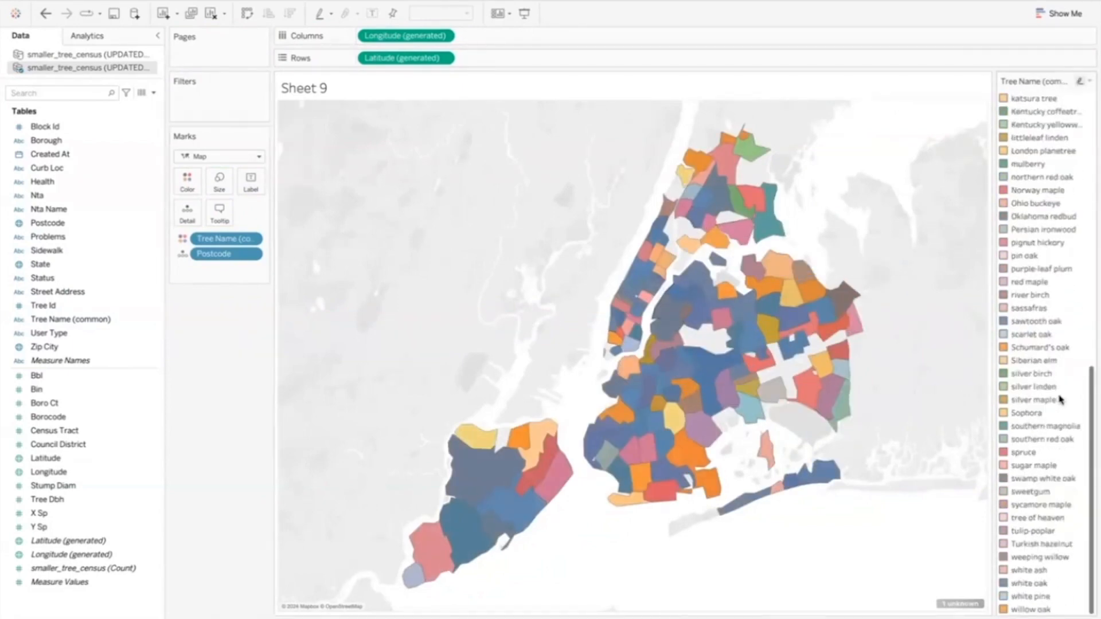
pyautogui.scroll(10, 1059, 399)
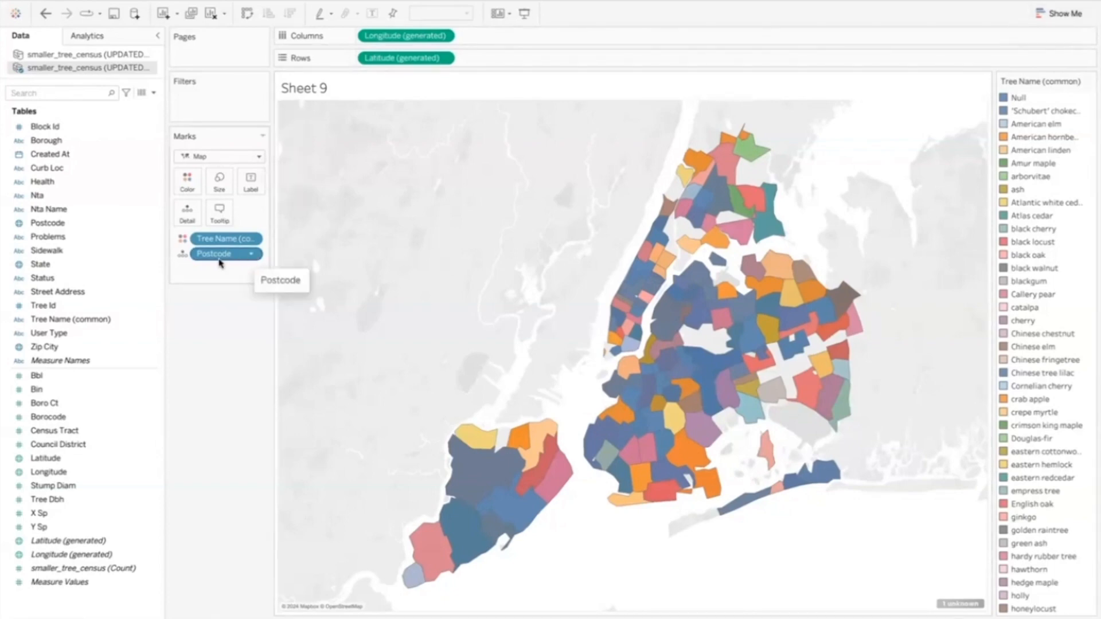
pyautogui.moveTo(215, 240); pyautogui.dragTo(212, 428)
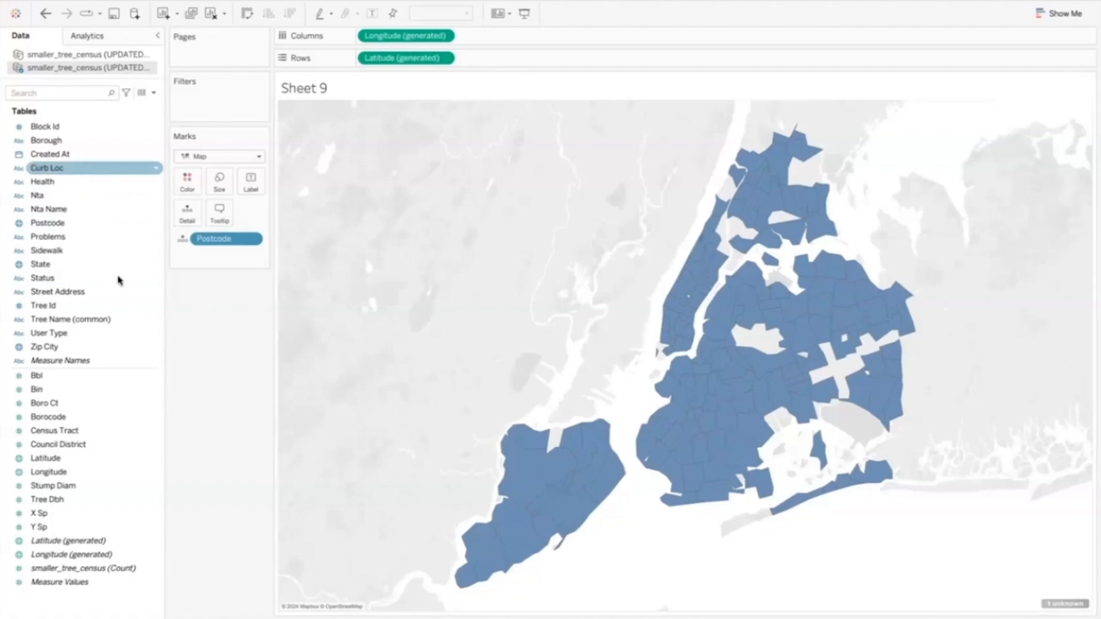
# Color the postcode areas by Health and filter out the Null health values
pyautogui.moveTo(42, 189); pyautogui.dragTo(186, 187)
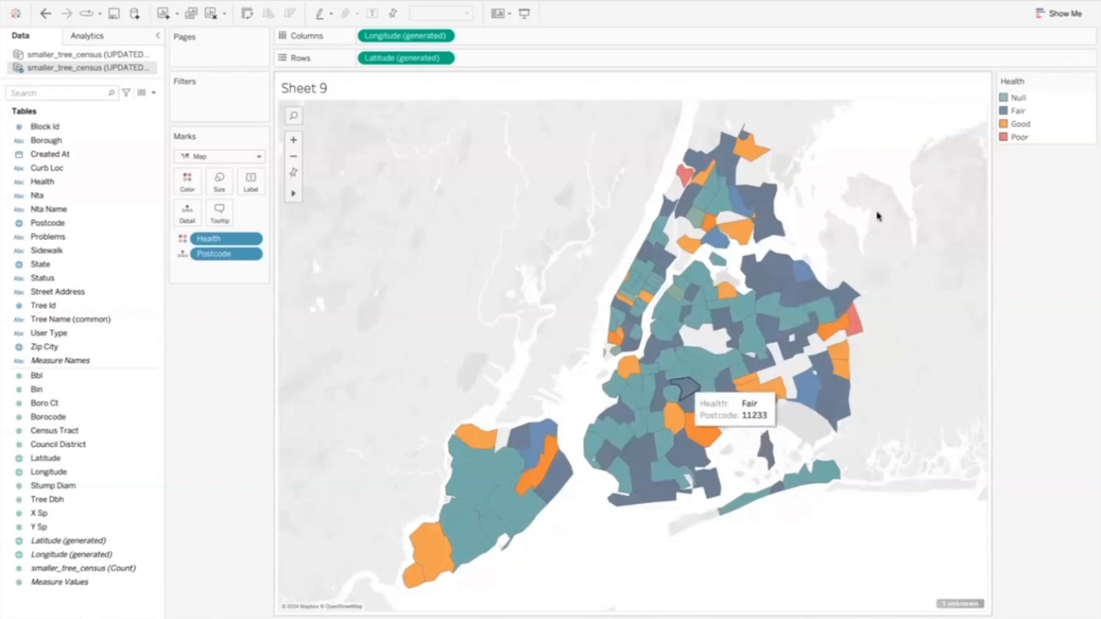
pyautogui.click(251, 240)
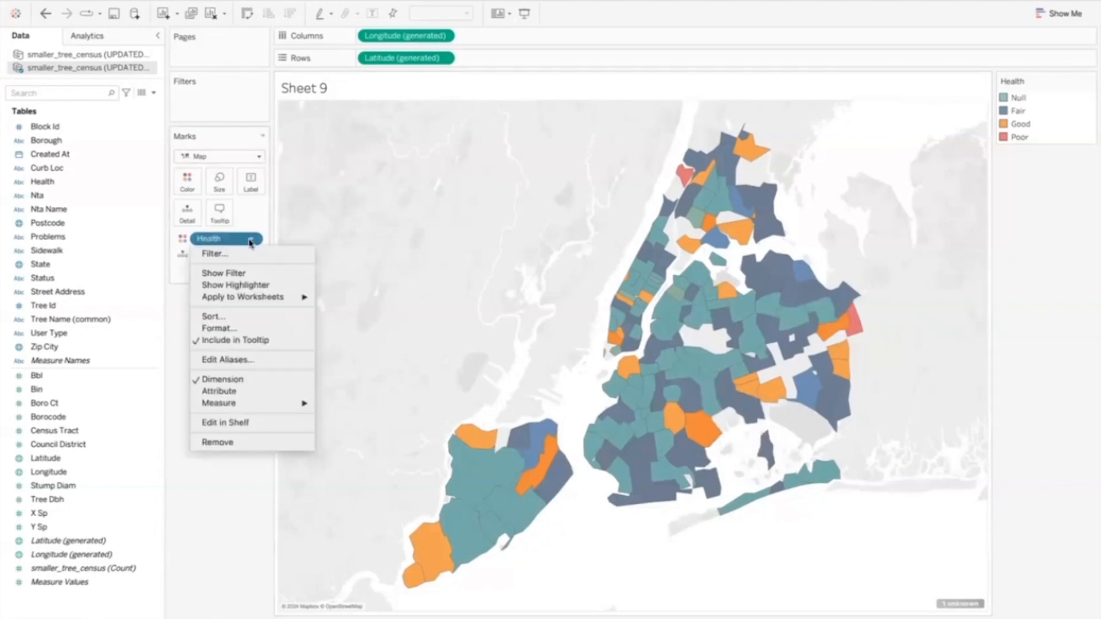
pyautogui.click(250, 253)
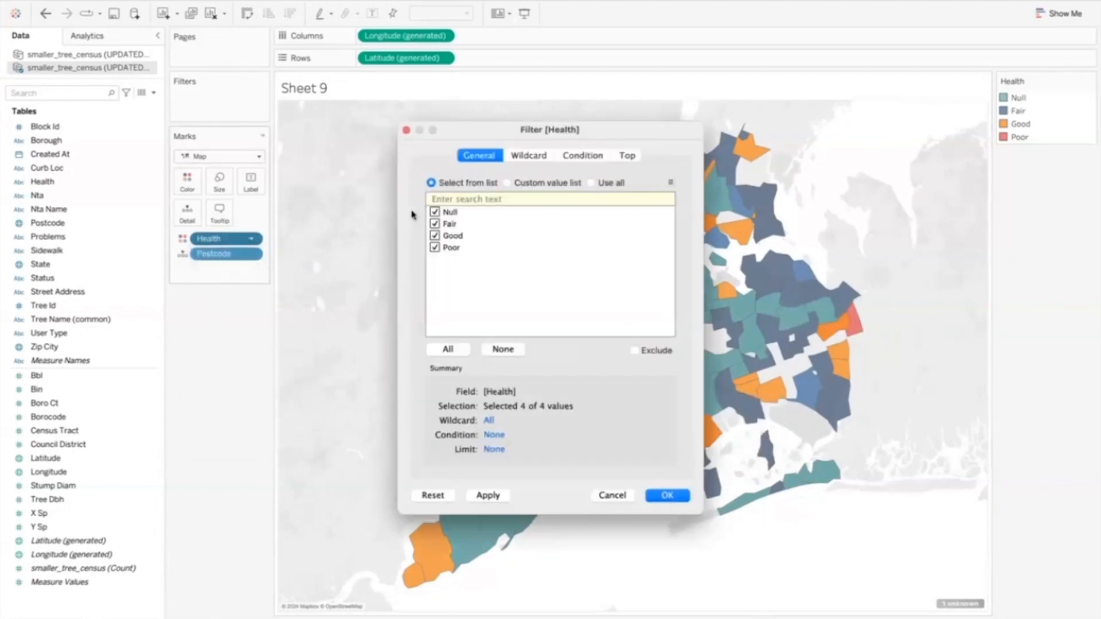
pyautogui.click(665, 495)
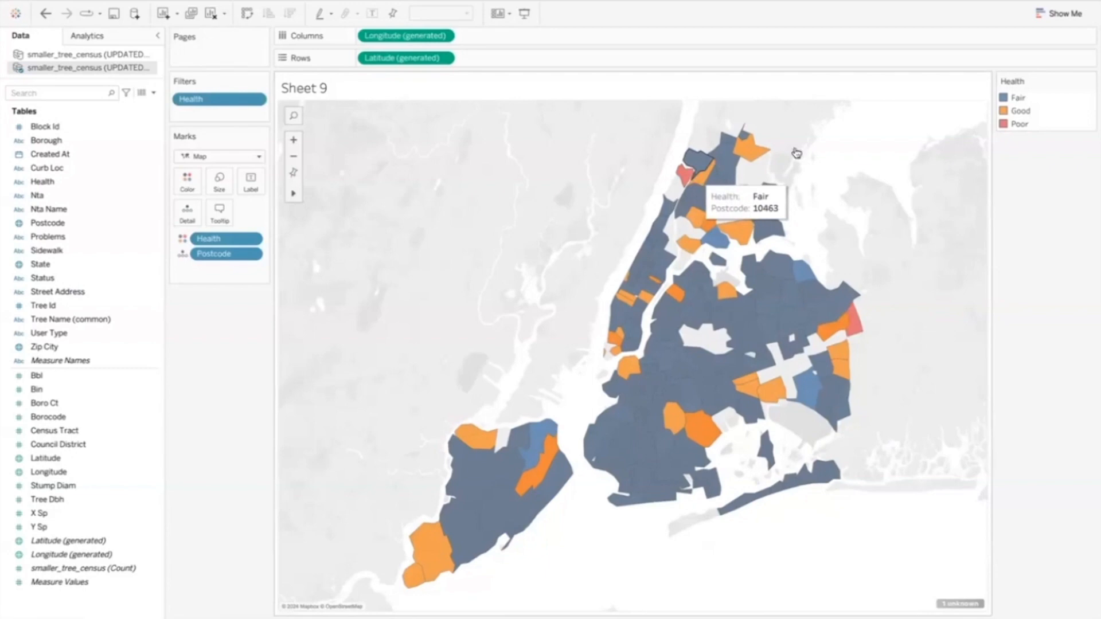
# Replace Health with the smaller_tree_census count as the color of the postcode areas and inspect the darkest areas
pyautogui.click(252, 255)
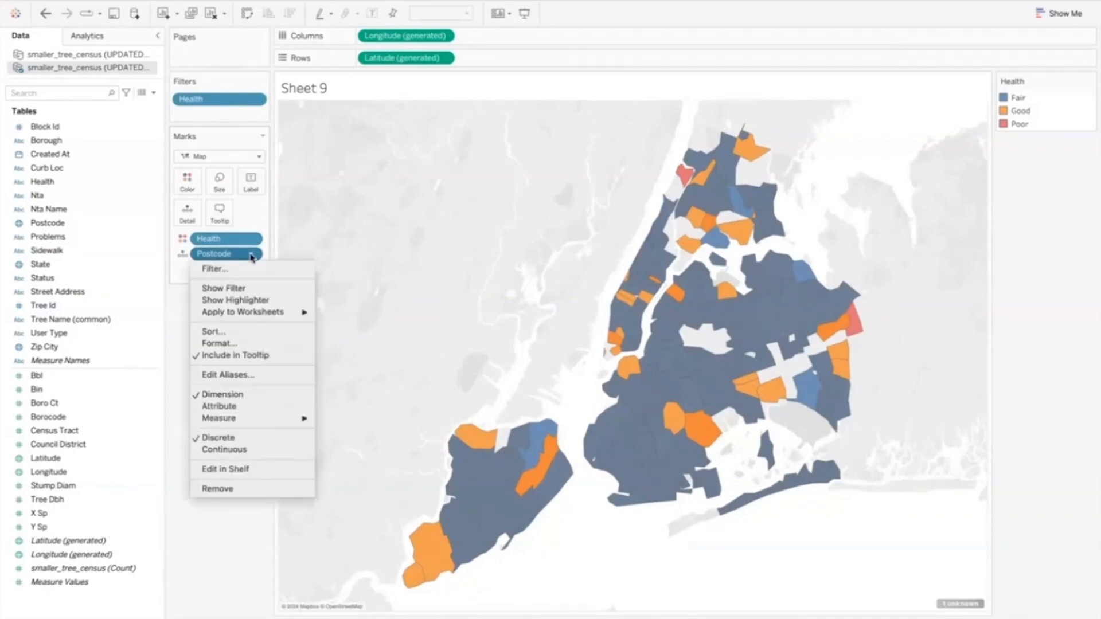
pyautogui.click(177, 335)
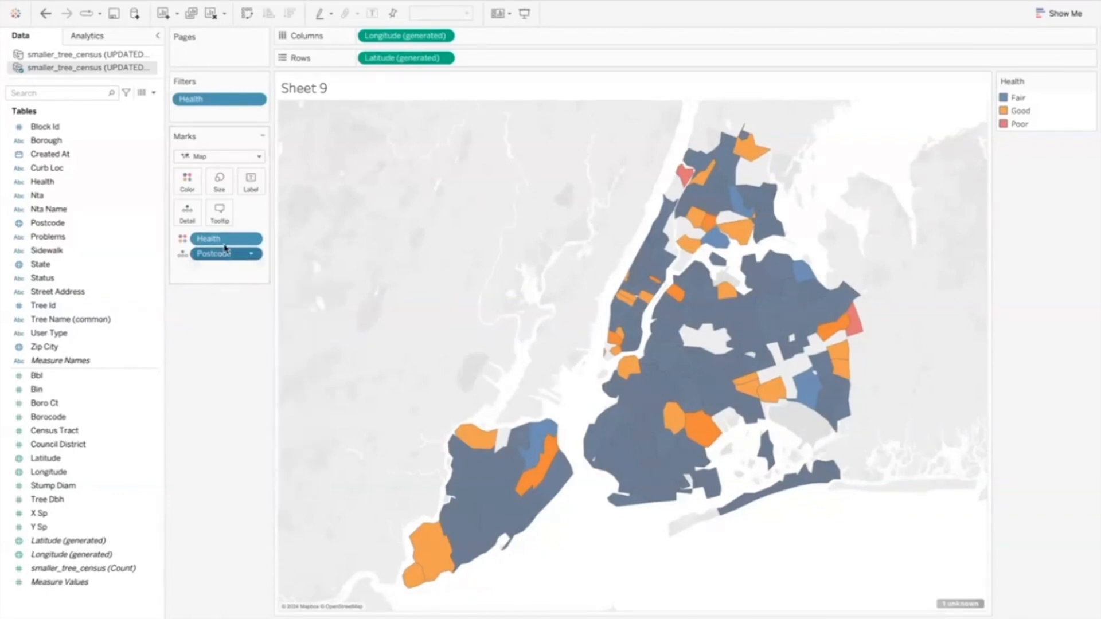
pyautogui.moveTo(212, 242)
pyautogui.mouseDown()
pyautogui.moveTo(226, 362)
pyautogui.moveTo(214, 379)
pyautogui.mouseUp()
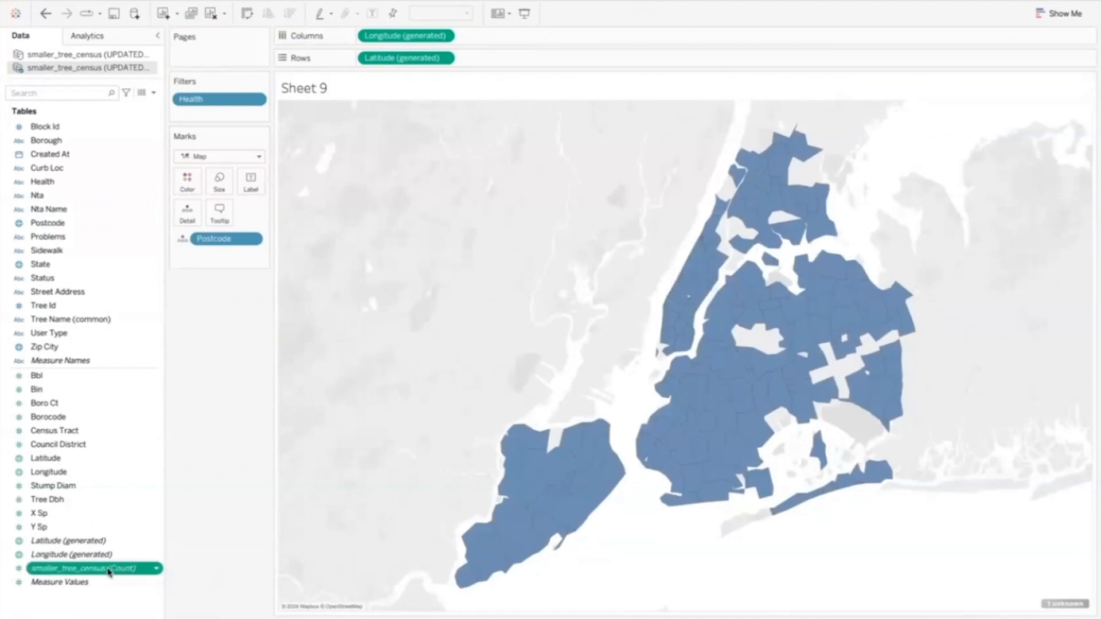
pyautogui.moveTo(109, 572); pyautogui.dragTo(192, 185)
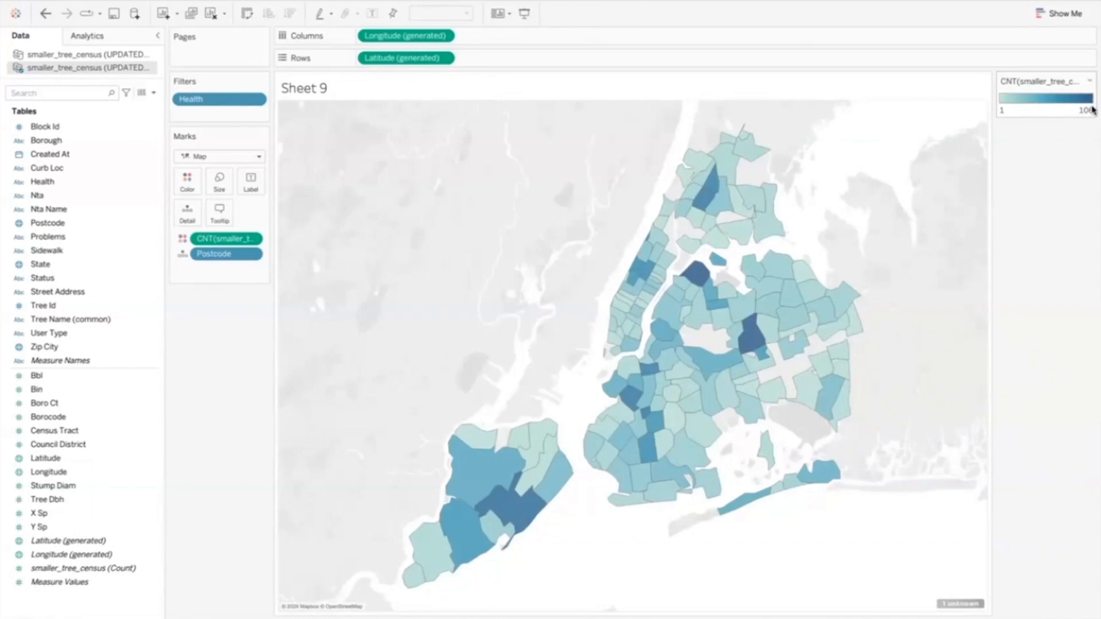
pyautogui.moveTo(502, 494)
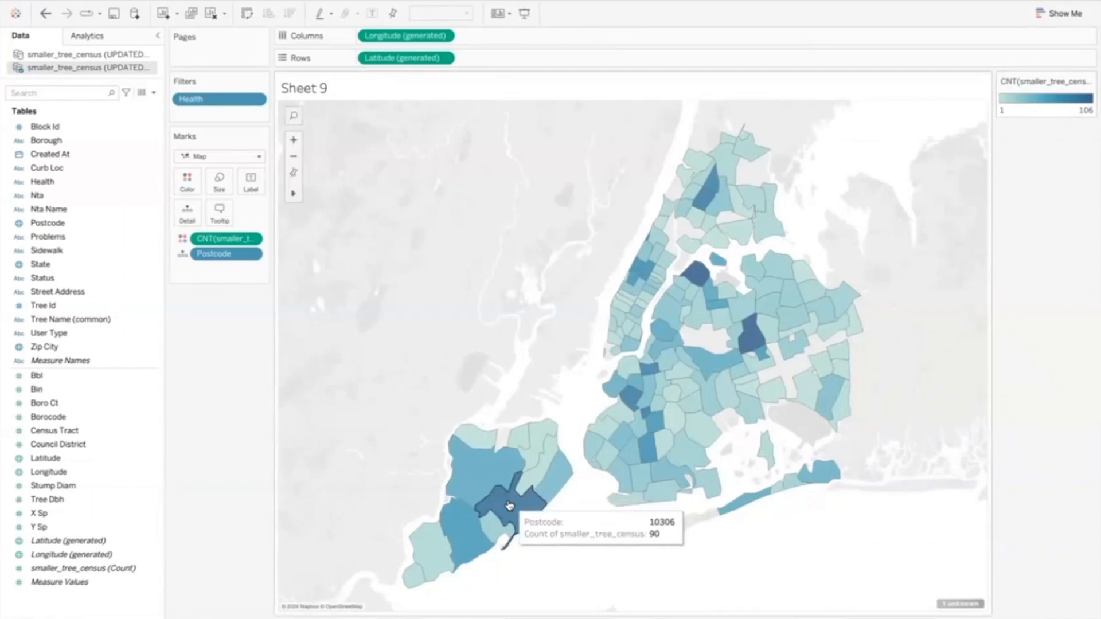
pyautogui.moveTo(749, 341)
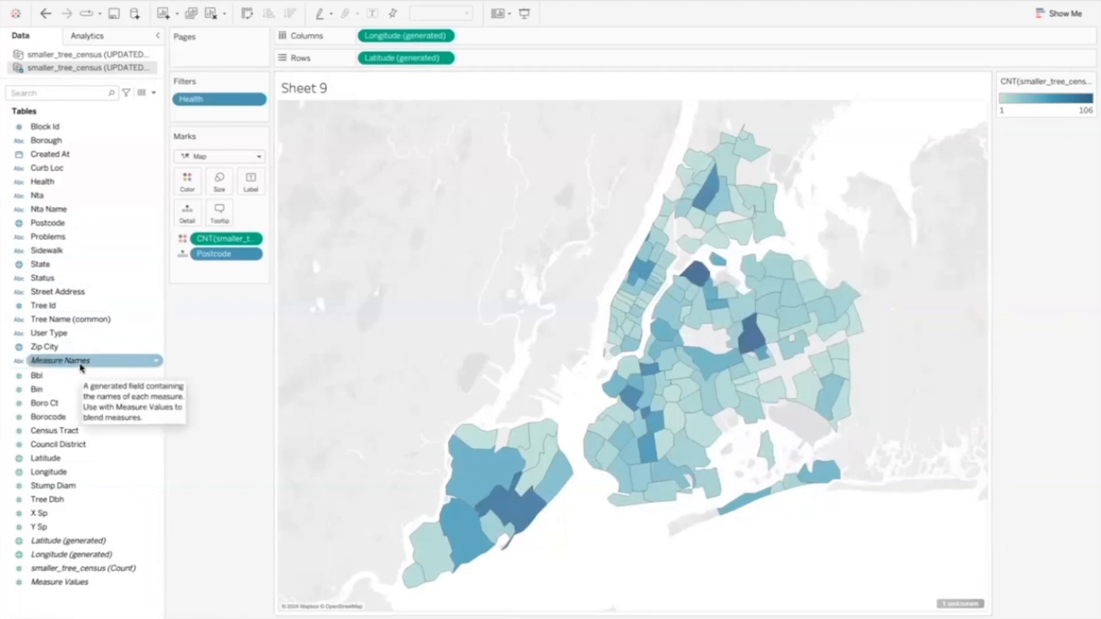
# Try labeling the postcode areas with the smaller_tree_census count and undo the labels
pyautogui.moveTo(102, 568); pyautogui.dragTo(251, 180)
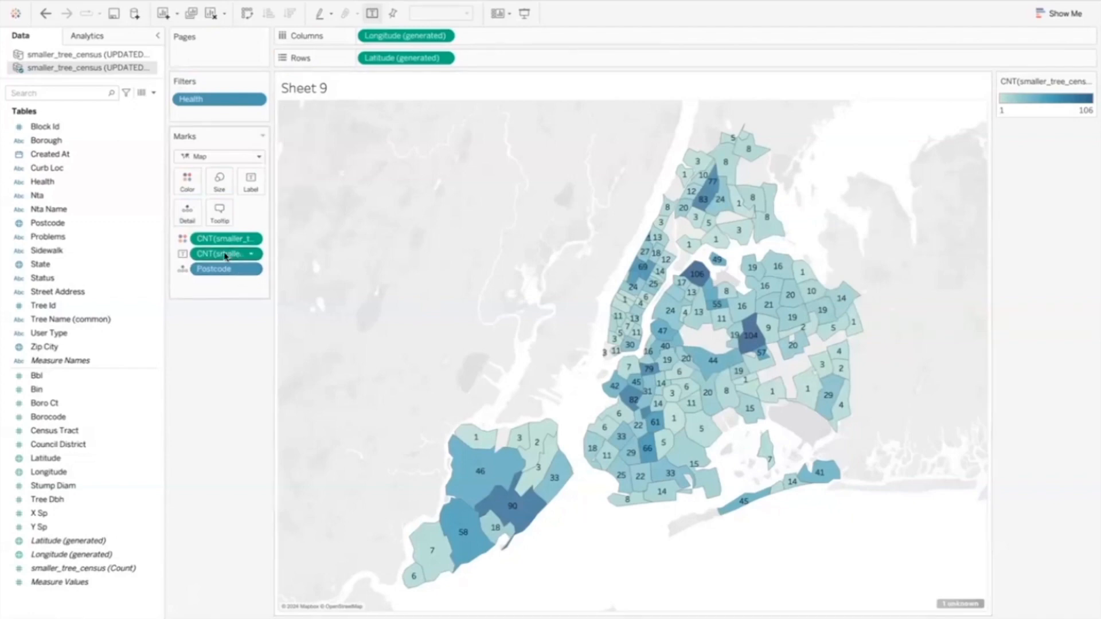
pyautogui.click(50, 15)
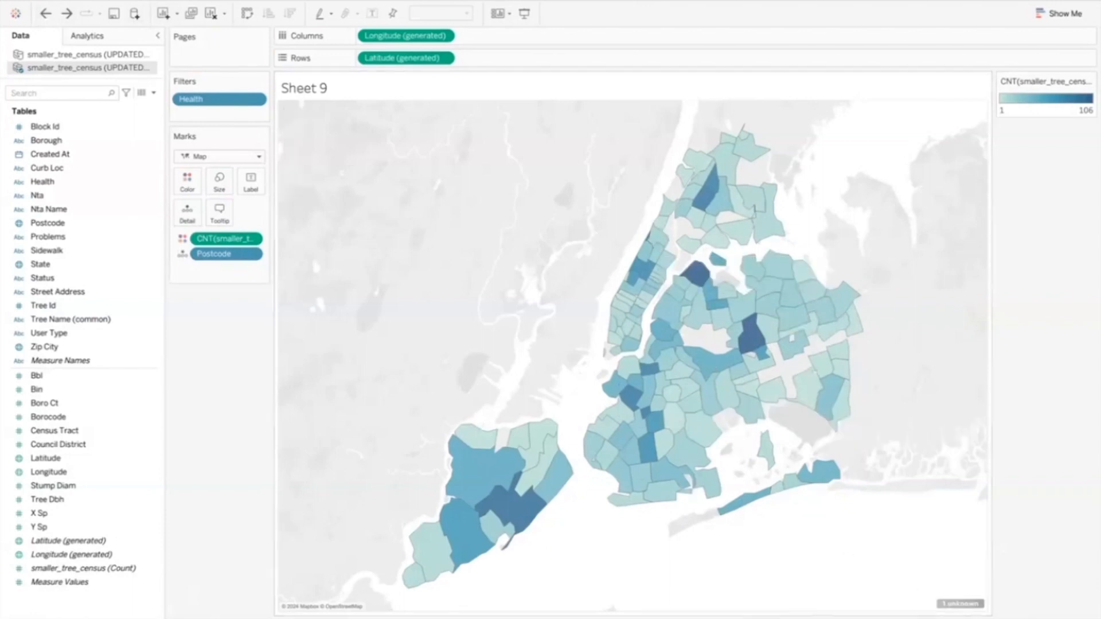
# Open the current worksheet's name for editing
pyautogui.rightClick(945, 617)
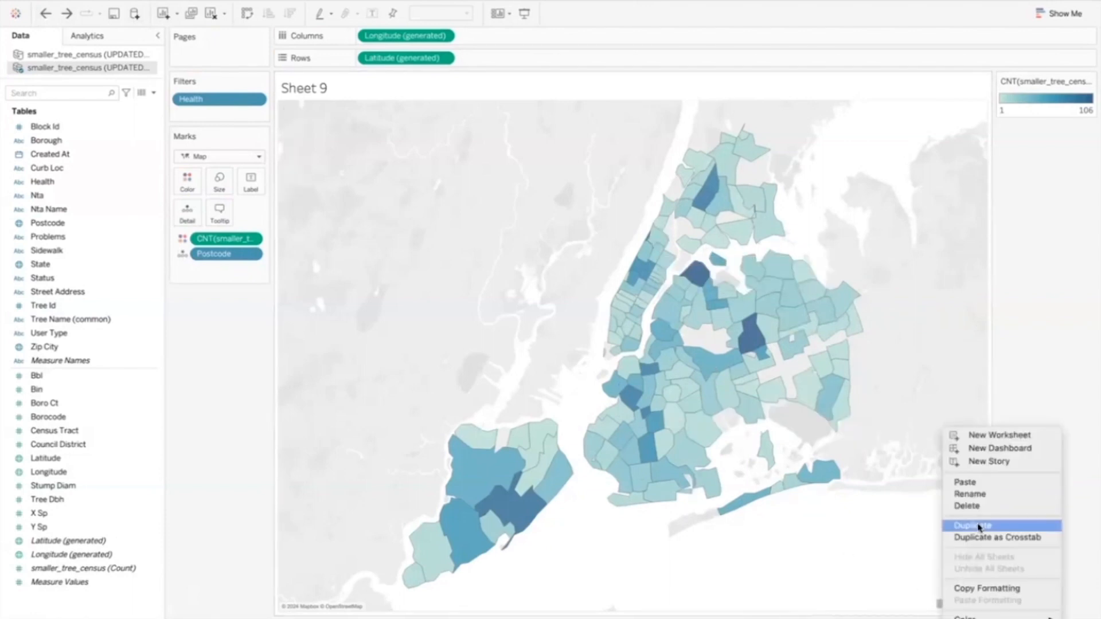
pyautogui.click(989, 495)
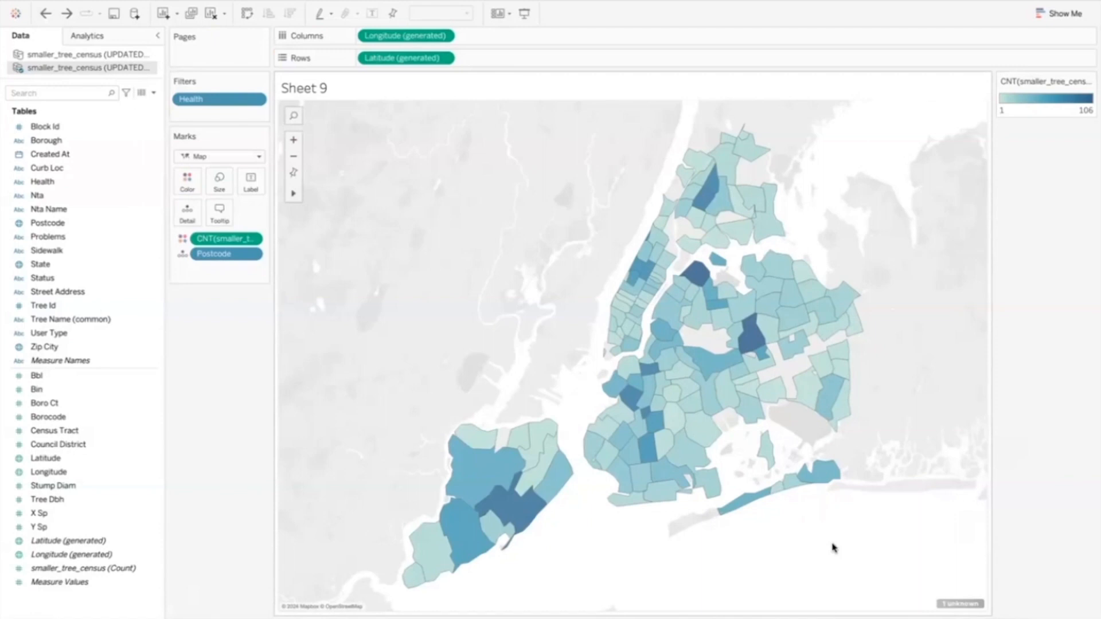